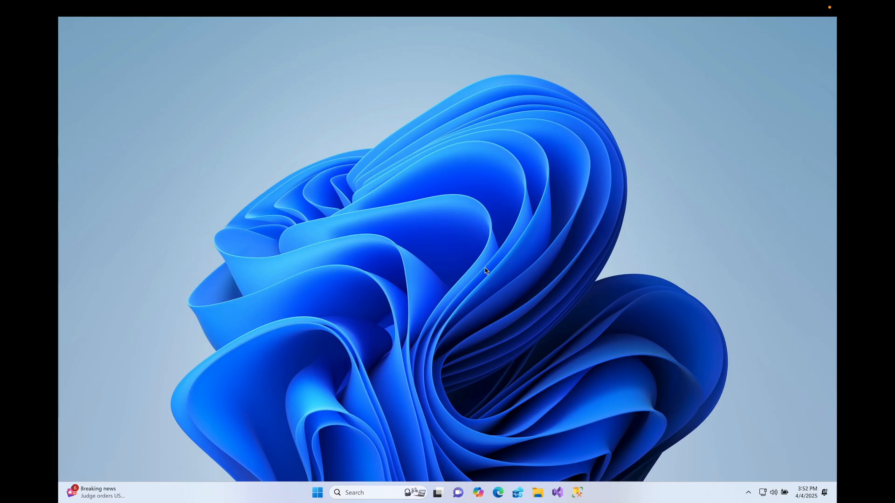
- Open Google Chrome, search Google for visual studio code, and go to the official Visual Studio Code website
{"action": "left_click", "coordinate": [355, 493]}
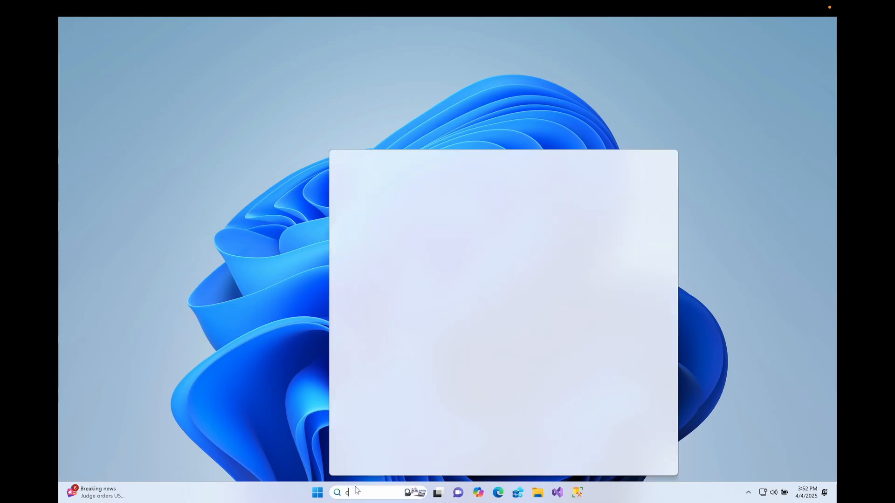
{"action": "type", "text": "chr"}
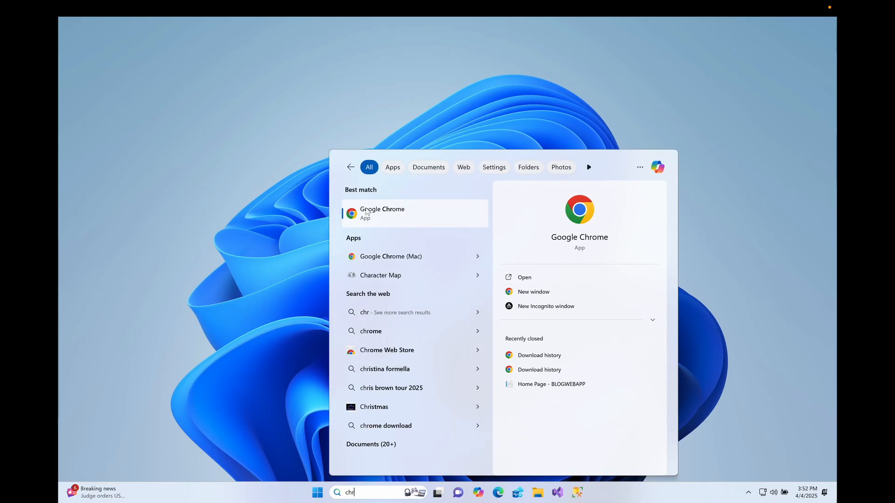
{"action": "left_click", "coordinate": [366, 210]}
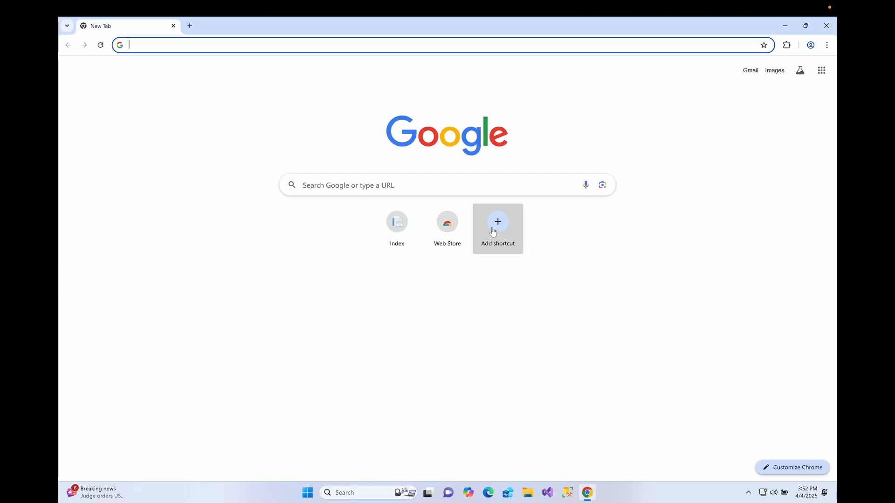
{"action": "left_click", "coordinate": [460, 184]}
{"action": "left_click", "coordinate": [341, 211]}
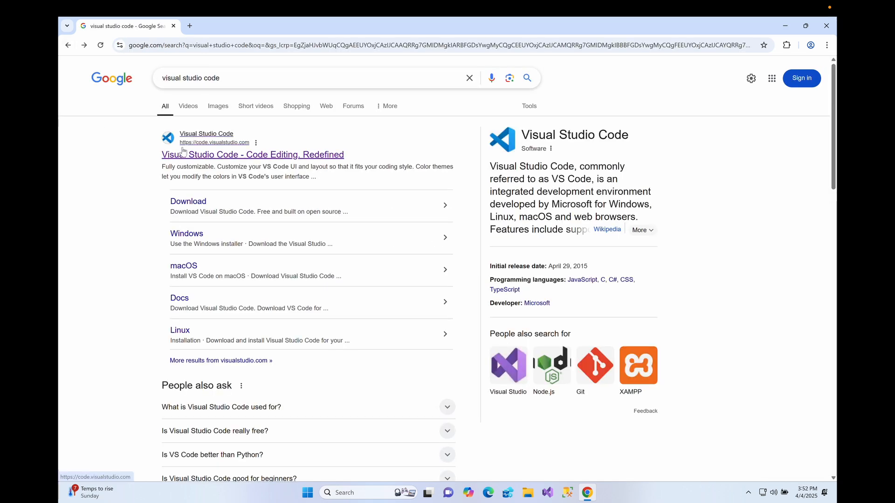
{"action": "left_click", "coordinate": [215, 159]}
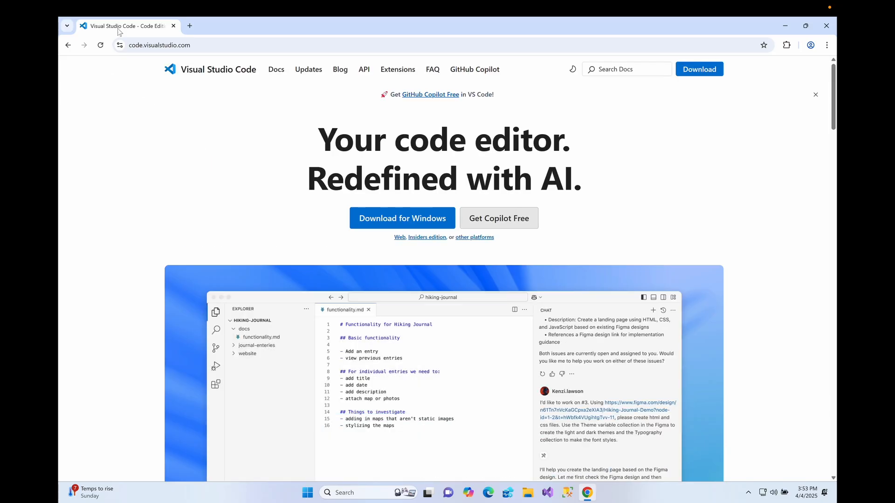
- Download the Windows installer of Visual Studio Code and show the downloaded file in its folder
{"action": "left_click", "coordinate": [402, 218]}
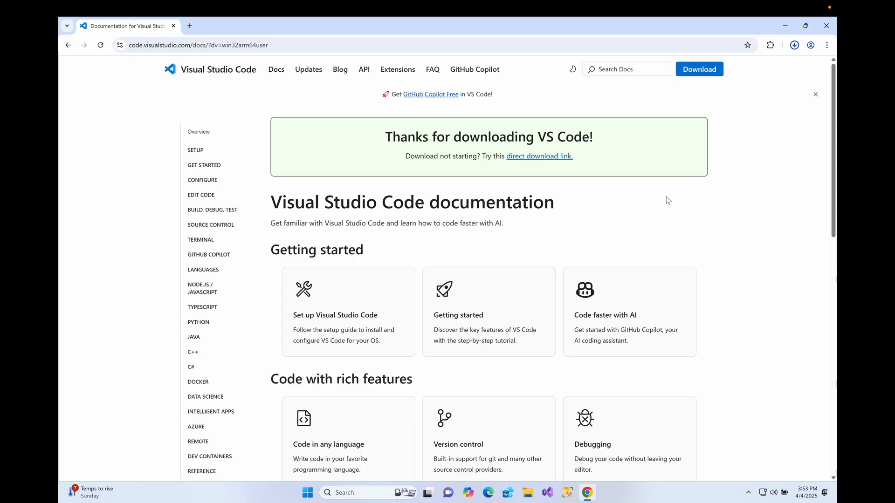
{"action": "left_click", "coordinate": [793, 46]}
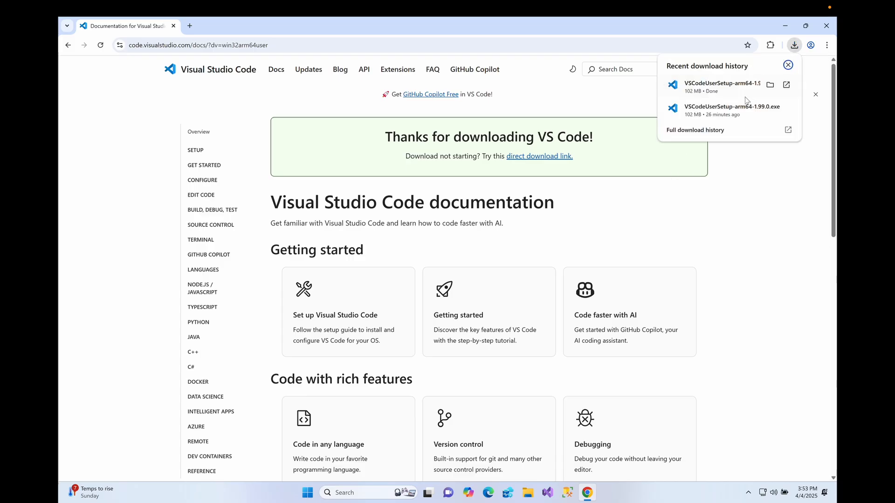
{"action": "left_click", "coordinate": [771, 83]}
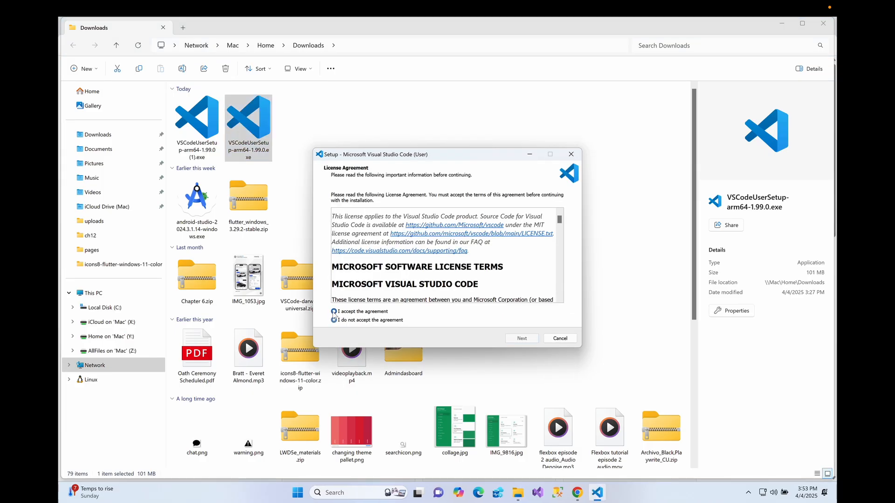
- Accept the setup's licence agreement, keep the default destination, agree to install into the existing folder, and keep the default Start Menu folder
{"action": "left_click", "coordinate": [334, 312]}
{"action": "left_click", "coordinate": [532, 344]}
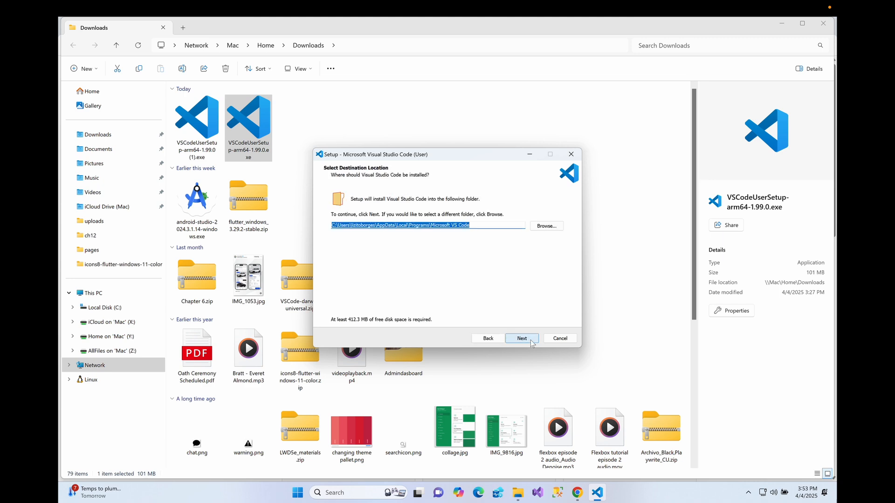
{"action": "left_click", "coordinate": [532, 344]}
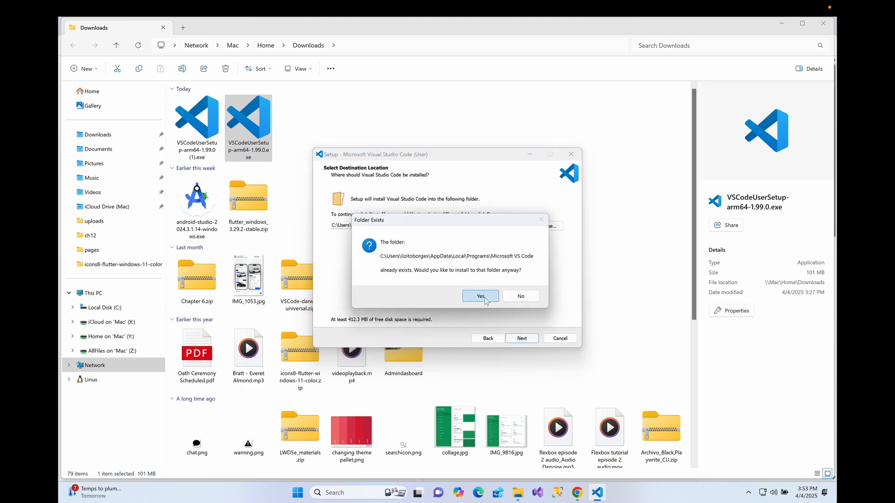
{"action": "left_click", "coordinate": [485, 300]}
{"action": "left_click", "coordinate": [522, 339]}
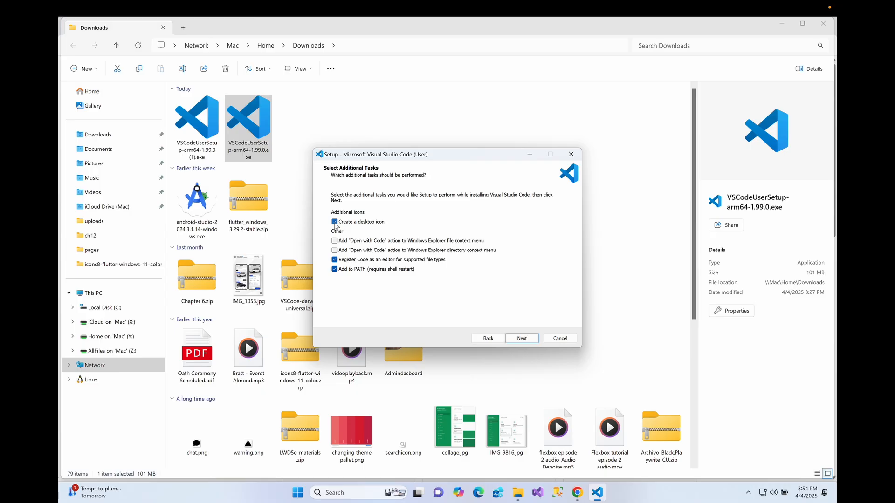
- Install Visual Studio Code with the desktop icon task enabled, and finish the setup with launching the program
{"action": "left_click", "coordinate": [523, 339]}
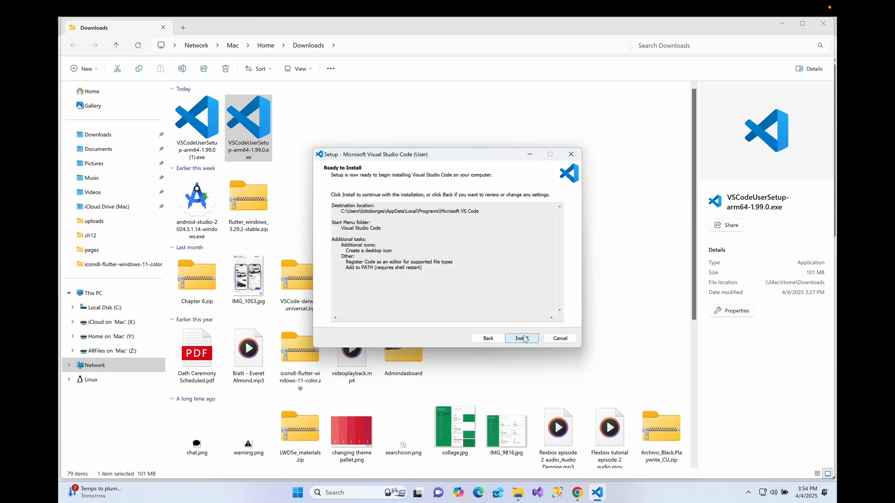
{"action": "left_click", "coordinate": [525, 338]}
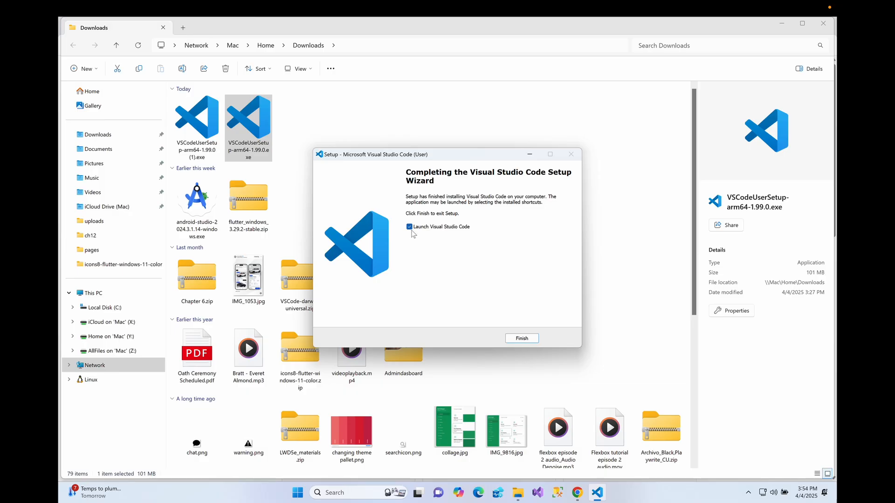
{"action": "left_click", "coordinate": [521, 339]}
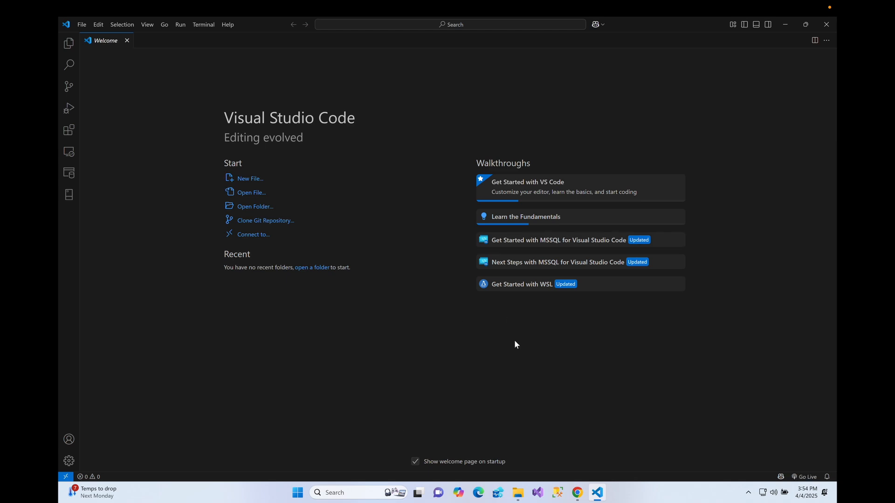
- Search the extension marketplace for "flu" and install the Flutter extension by Dart Code
{"action": "left_click", "coordinate": [69, 45]}
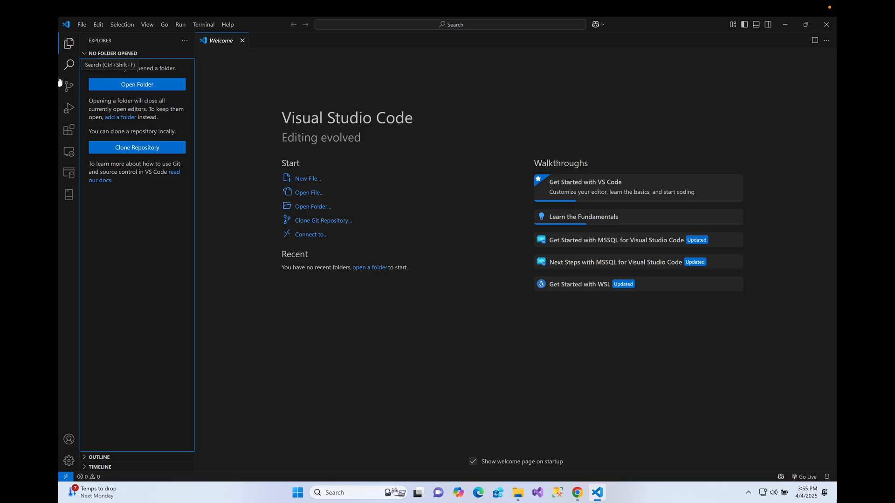
{"action": "left_click", "coordinate": [68, 134]}
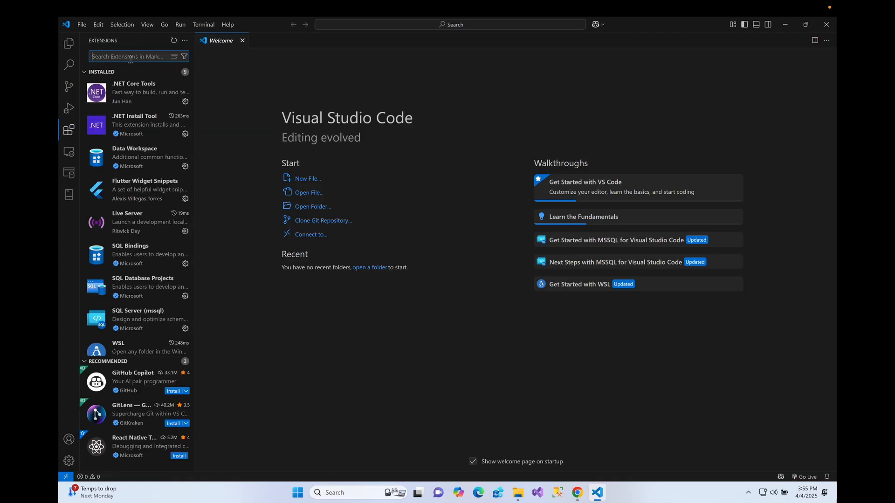
{"action": "type", "text": "flu"}
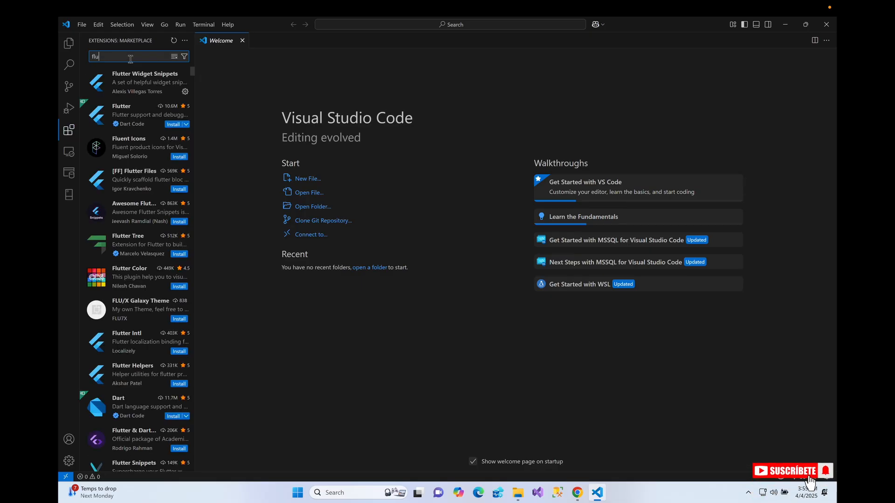
{"action": "left_click", "coordinate": [142, 124]}
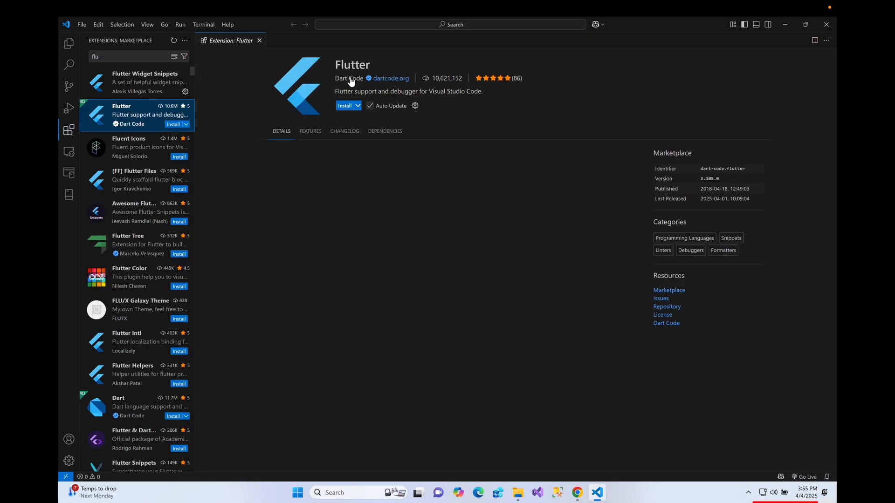
{"action": "left_click", "coordinate": [350, 110]}
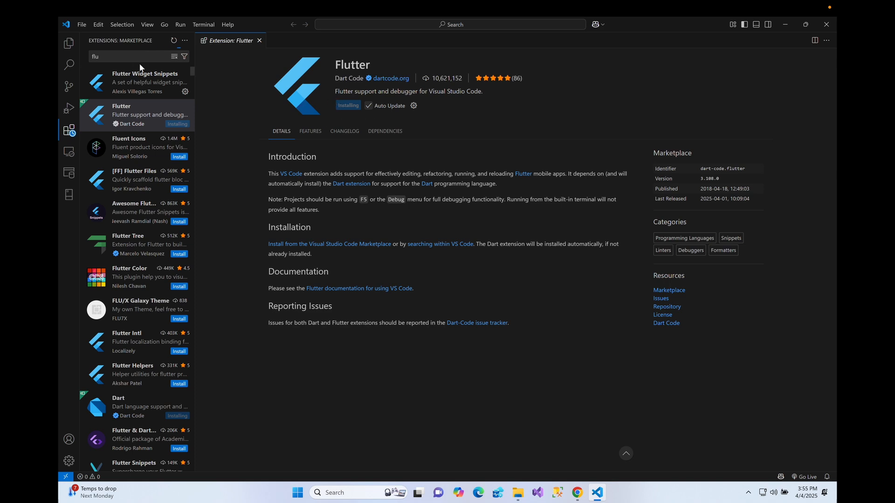
- Search the extension marketplace for "dart" and open the details of the Dart extension by Dart Code
{"action": "left_click", "coordinate": [117, 54]}
{"action": "key", "text": "ctrl+a"}
{"action": "type", "text": "dart"}
{"action": "left_click", "coordinate": [144, 82]}
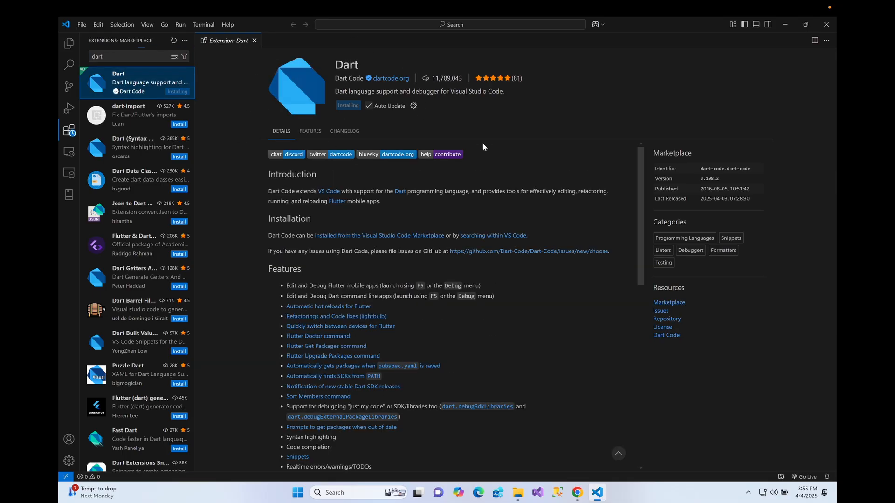
- Search the extension marketplace for "Materia" and install the Material Icon Theme extension
{"action": "left_click_drag", "start_coordinate": [110, 56], "coordinate": [72, 62]}
{"action": "key", "text": "BackSpace"}
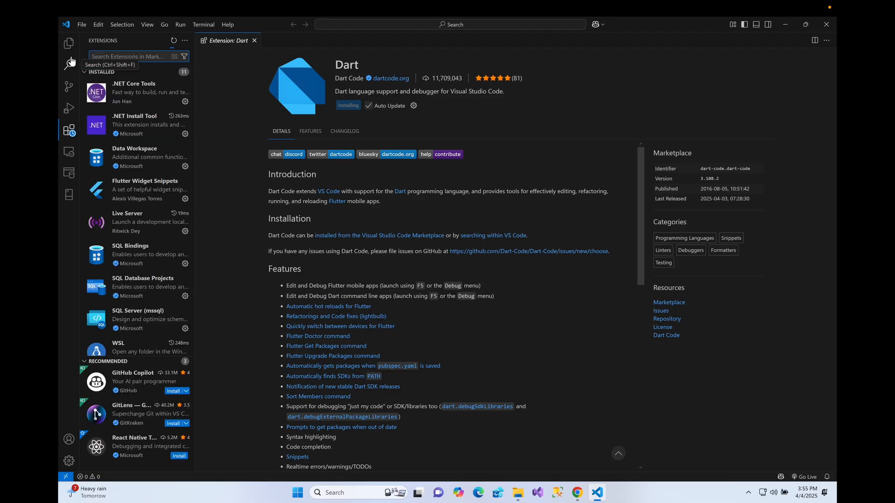
{"action": "type", "text": "Materia"}
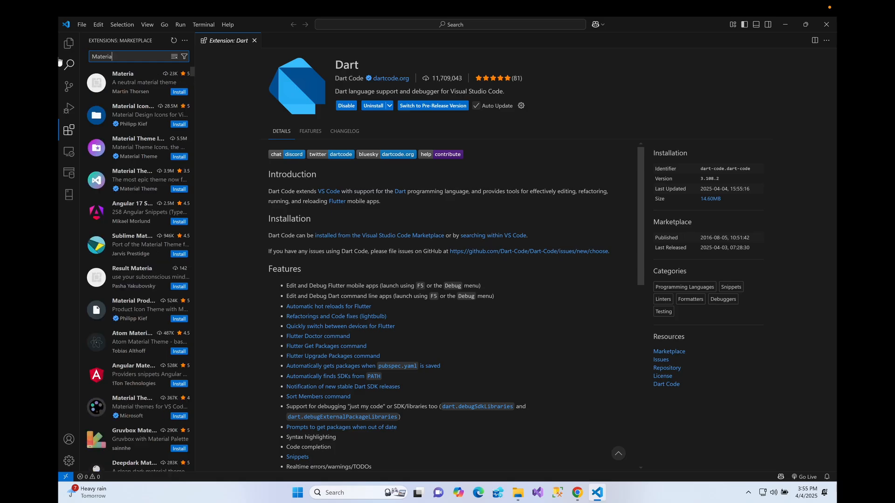
{"action": "left_click", "coordinate": [125, 120]}
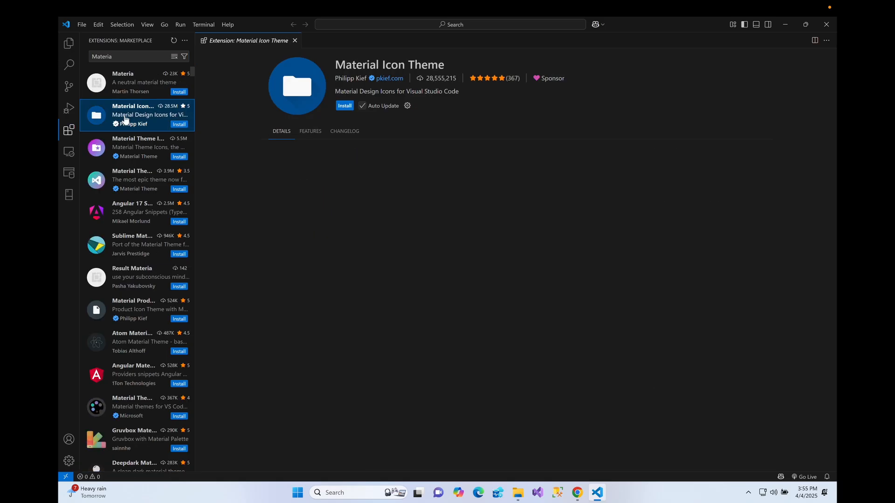
{"action": "left_click", "coordinate": [345, 107]}
- Look through the extension's icon overview and set Material Icon Theme as the file icon theme
{"action": "scroll", "coordinate": [532, 287], "scroll_direction": "down", "scroll_amount": 1}
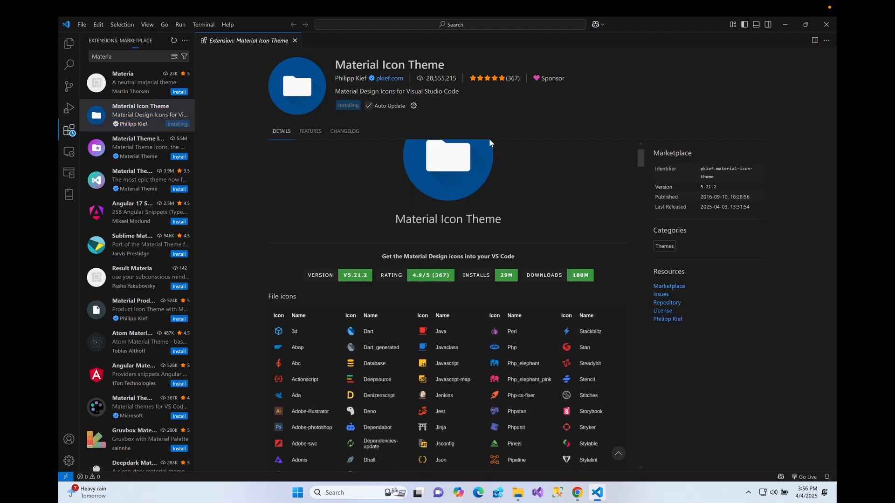
{"action": "scroll", "coordinate": [578, 275], "scroll_direction": "down", "scroll_amount": 1}
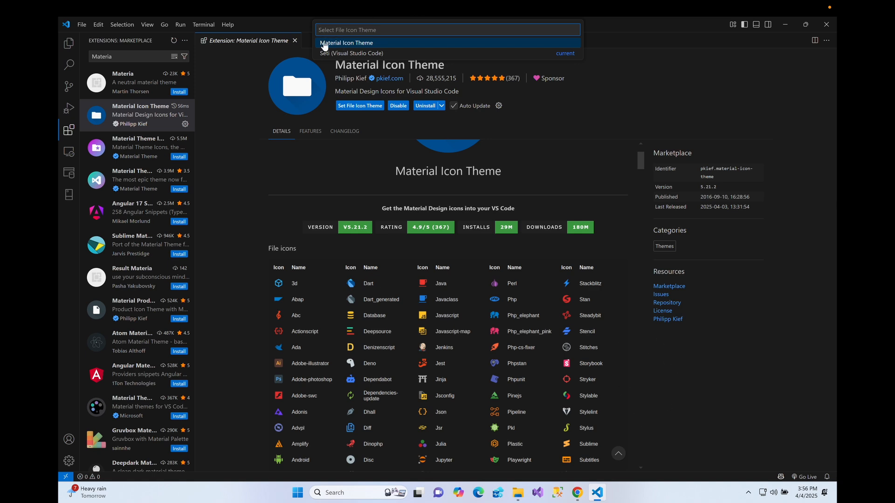
{"action": "left_click", "coordinate": [357, 44]}
- Search the extension marketplace for "prett", review the details of Prettier - Code formatter, and install it
{"action": "left_click", "coordinate": [124, 55]}
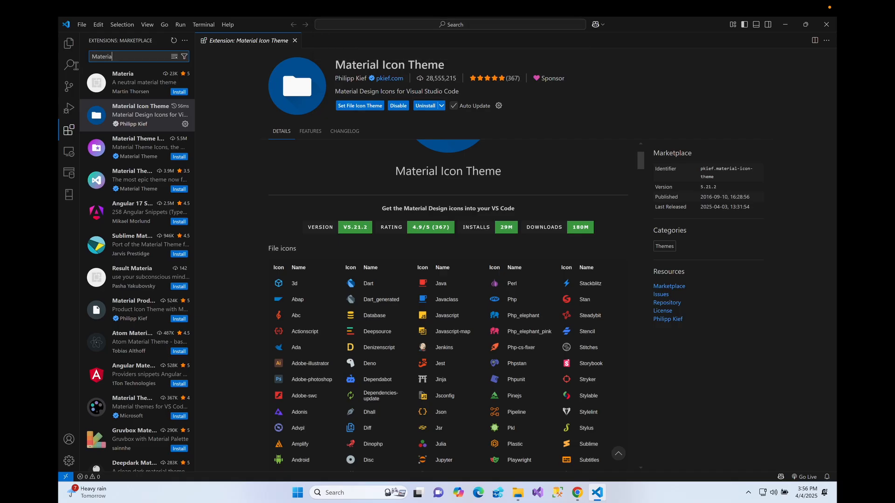
{"action": "key", "text": "ctrl+a"}
{"action": "key", "text": "BackSpace"}
{"action": "type", "text": "p"}
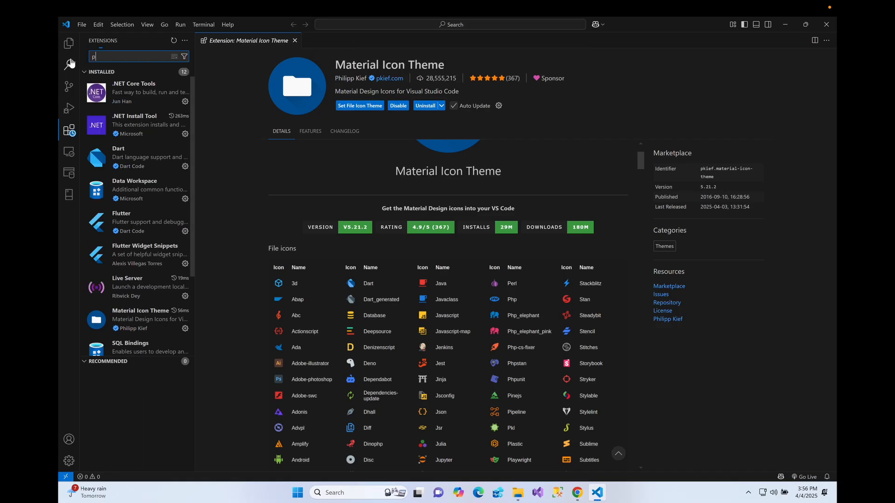
{"action": "type", "text": "rett"}
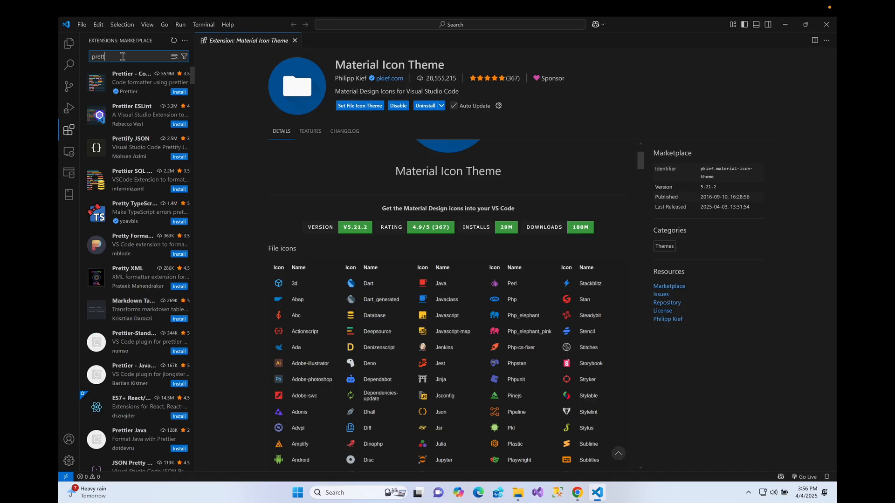
{"action": "left_click", "coordinate": [140, 79]}
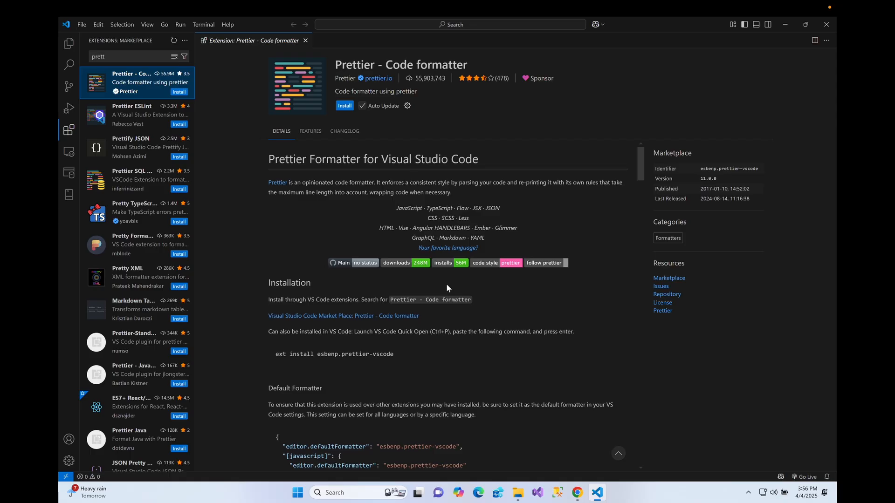
{"action": "scroll", "coordinate": [446, 283], "scroll_direction": "down", "scroll_amount": 3}
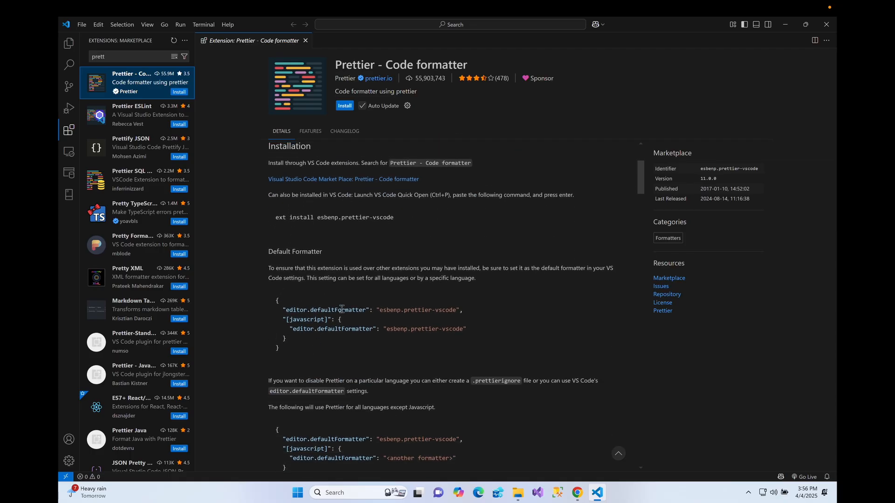
{"action": "scroll", "coordinate": [342, 309], "scroll_direction": "up", "scroll_amount": 3}
{"action": "left_click", "coordinate": [345, 106]}
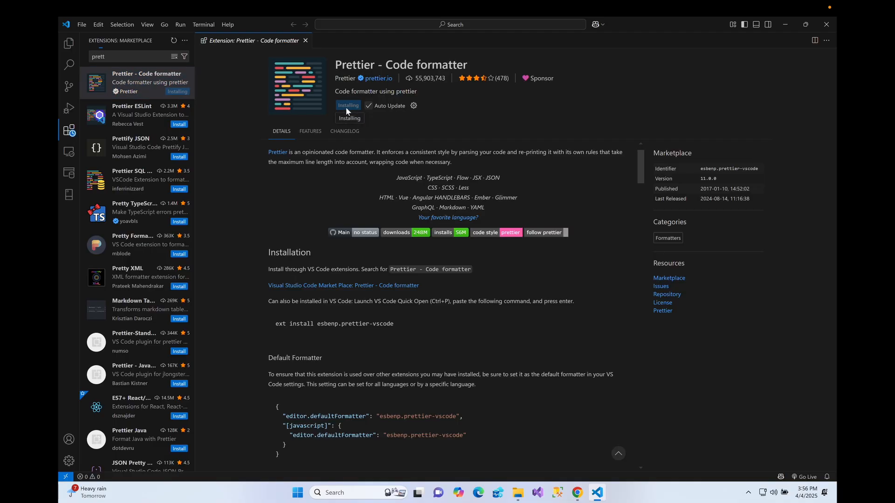
- Close the Prettier extension page and show the file Explorer
{"action": "left_click", "coordinate": [305, 41]}
{"action": "left_click", "coordinate": [62, 49]}
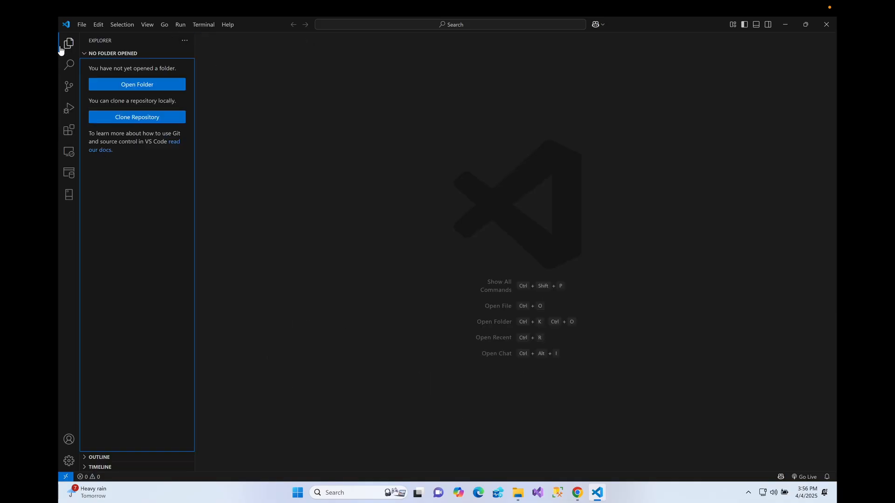
{"action": "left_click", "coordinate": [425, 210]}
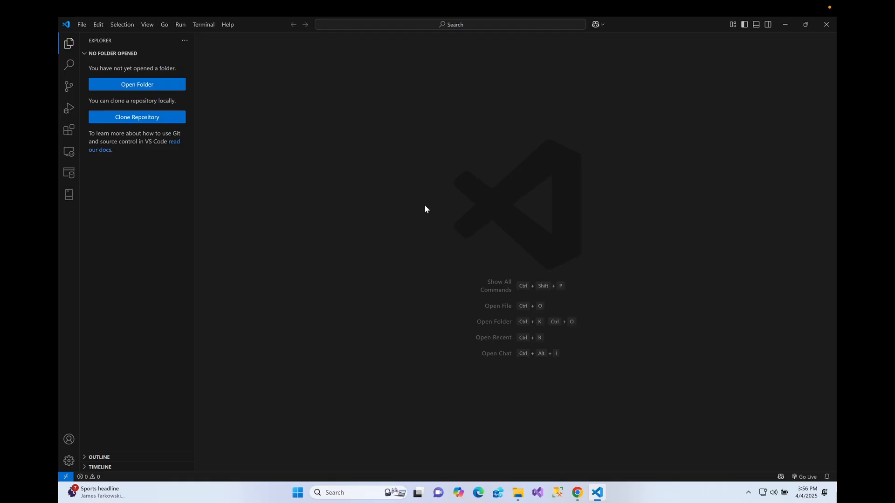
- Start a new Flutter project from the command palette using the Application template
{"action": "key", "text": "ctrl+shift+p"}
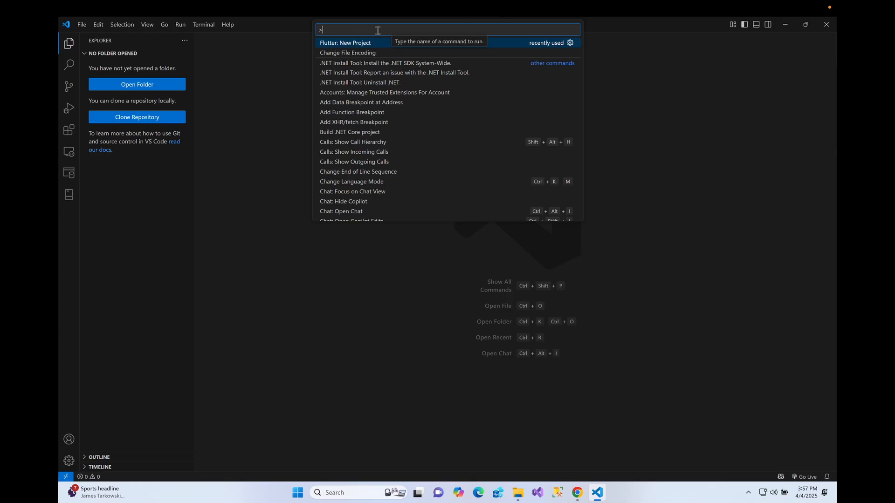
{"action": "type", "text": "flu"}
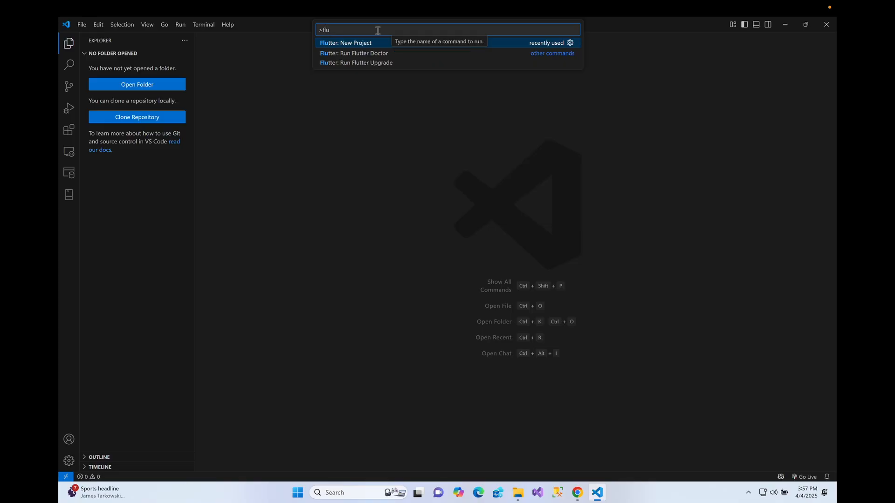
{"action": "left_click", "coordinate": [371, 43]}
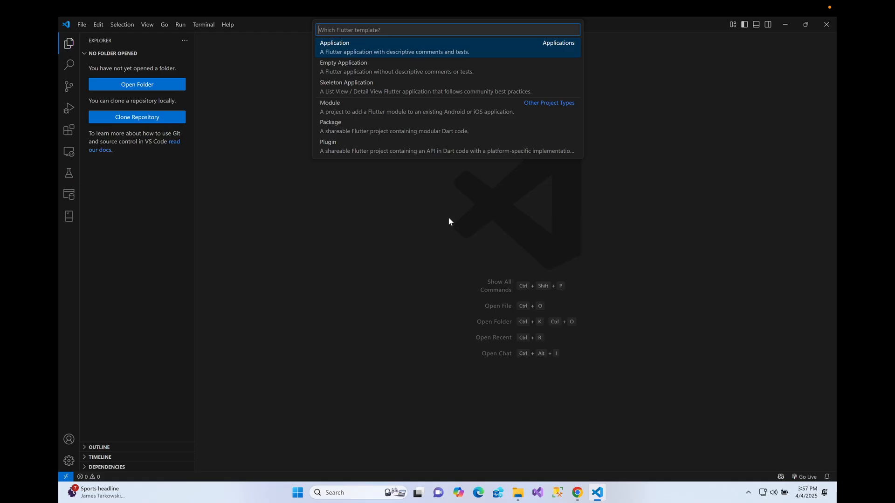
{"action": "left_click", "coordinate": [390, 50]}
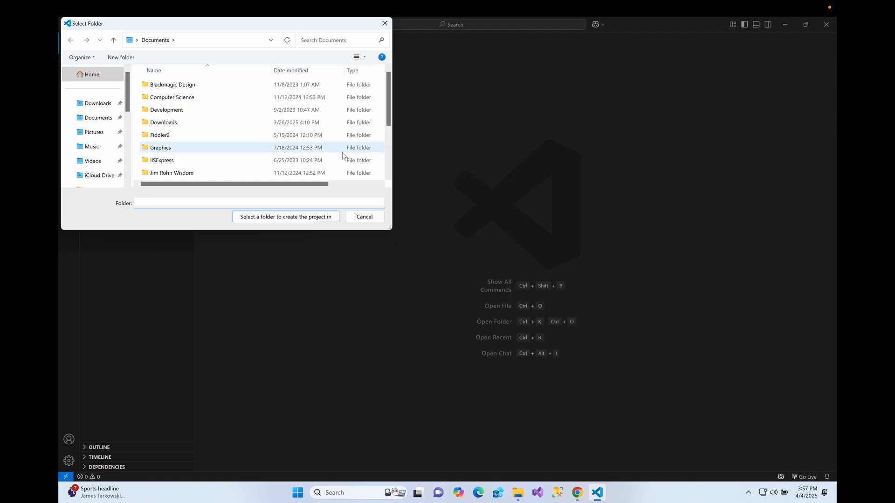
- Browse the C: drive's Users folder to the current user's Desktop as the location for the project
{"action": "scroll", "coordinate": [96, 97], "scroll_direction": "down", "scroll_amount": 8}
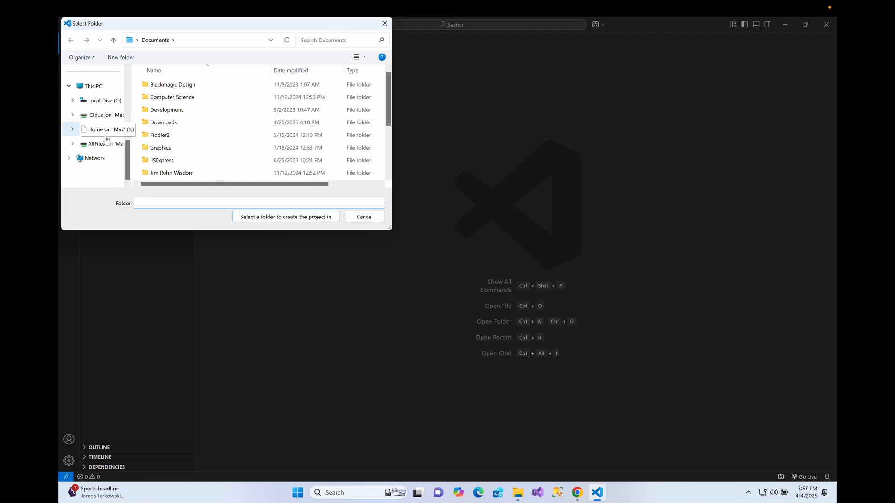
{"action": "left_click", "coordinate": [92, 86]}
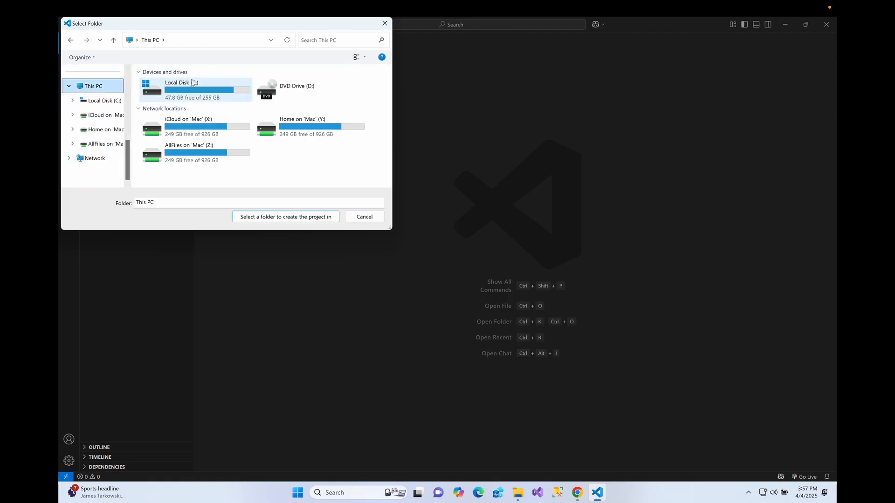
{"action": "left_click", "coordinate": [185, 93]}
{"action": "double_click", "coordinate": [186, 93]}
{"action": "scroll", "coordinate": [205, 121], "scroll_direction": "down", "scroll_amount": 1}
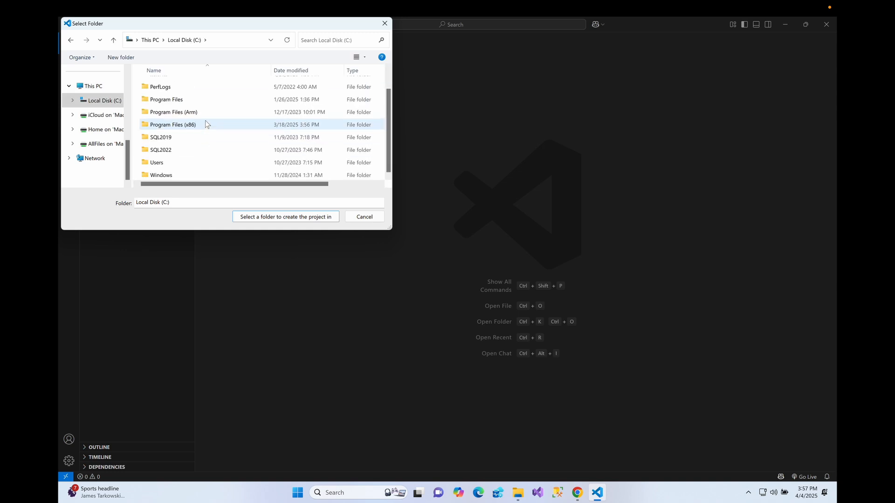
{"action": "double_click", "coordinate": [189, 163]}
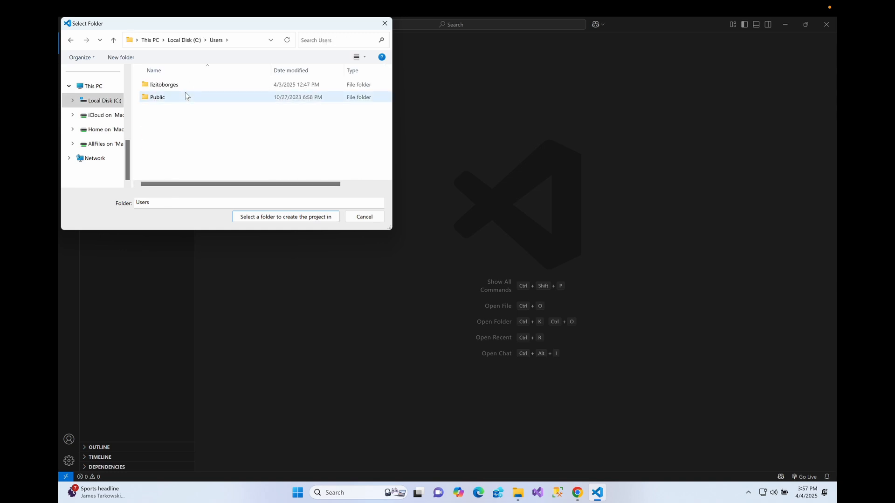
{"action": "left_click", "coordinate": [186, 86]}
{"action": "double_click", "coordinate": [186, 89]}
{"action": "scroll", "coordinate": [197, 158], "scroll_direction": "down", "scroll_amount": 1}
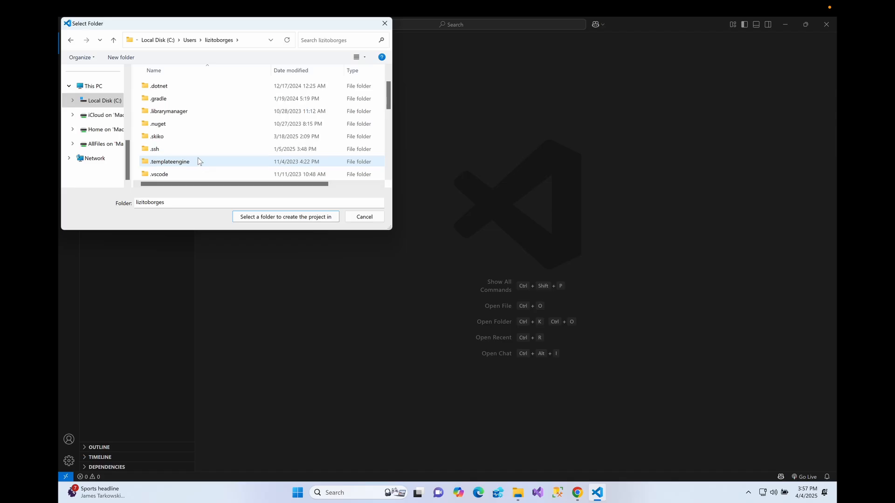
{"action": "scroll", "coordinate": [193, 146], "scroll_direction": "down", "scroll_amount": 1}
{"action": "left_click", "coordinate": [182, 174]}
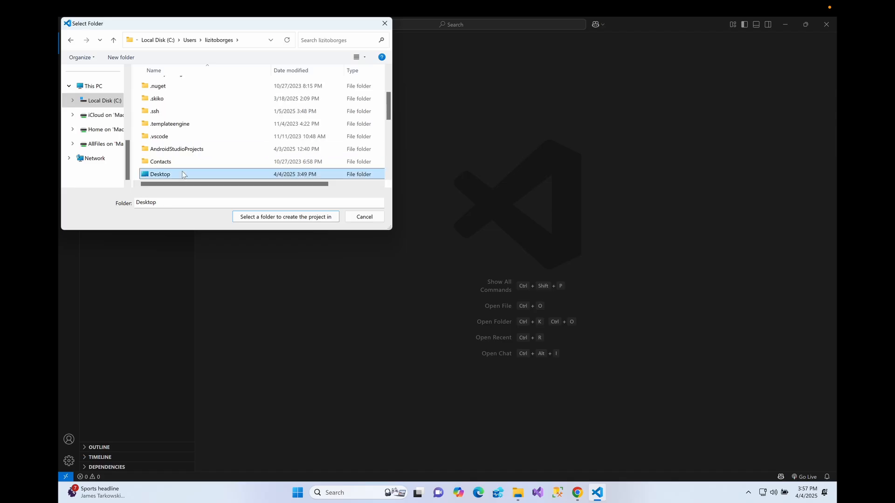
{"action": "double_click", "coordinate": [182, 174]}
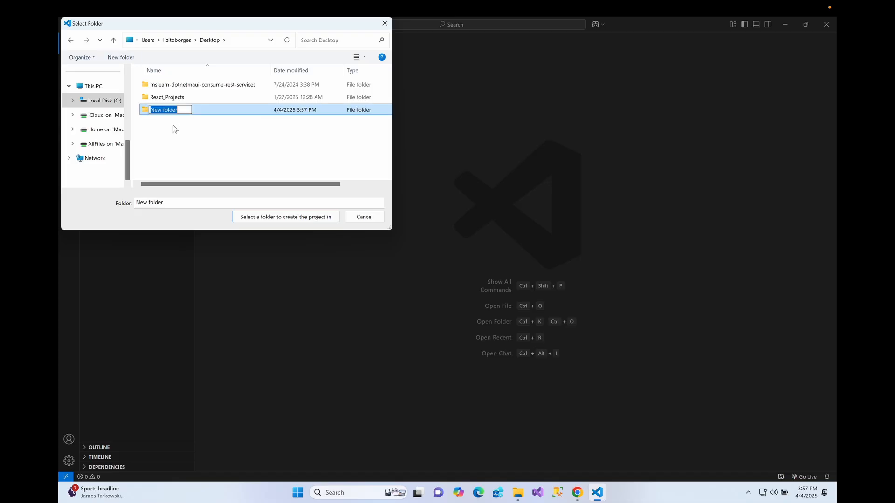
- Create a folder named Flutter_Projects on the Desktop
{"action": "type", "text": "Flutt"}
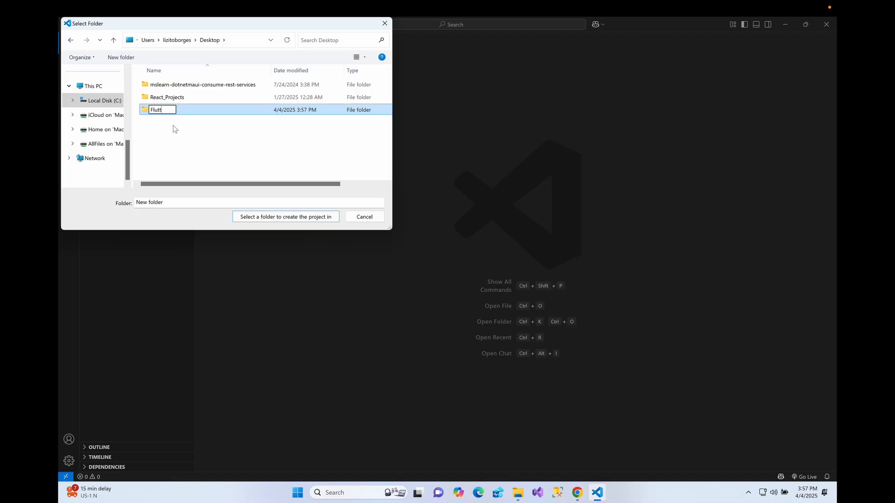
{"action": "type", "text": "er_Projects"}
{"action": "key", "text": "Return"}
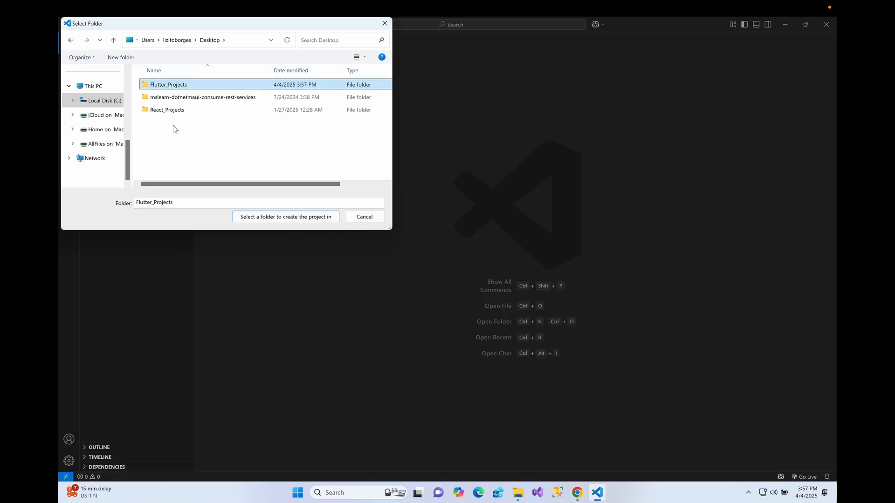
- Create a First_Flutter_App folder inside Flutter_Projects and choose it as the folder to create the project in
{"action": "double_click", "coordinate": [194, 83]}
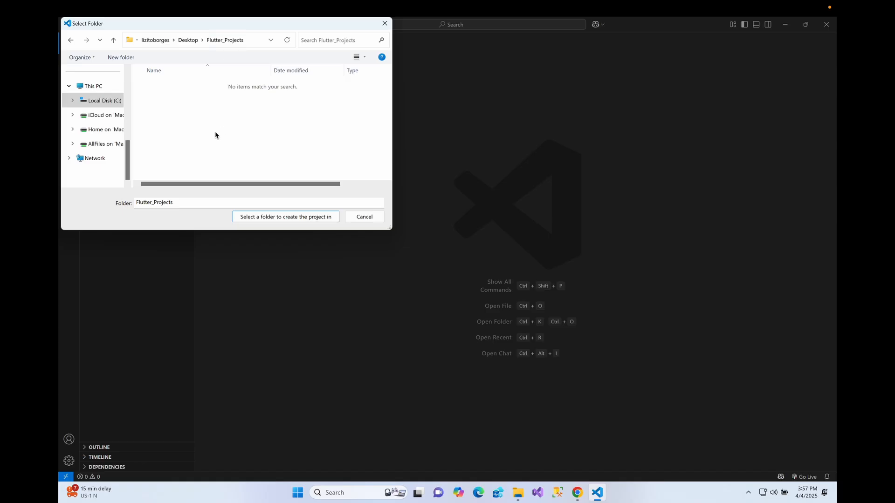
{"action": "left_click", "coordinate": [126, 58]}
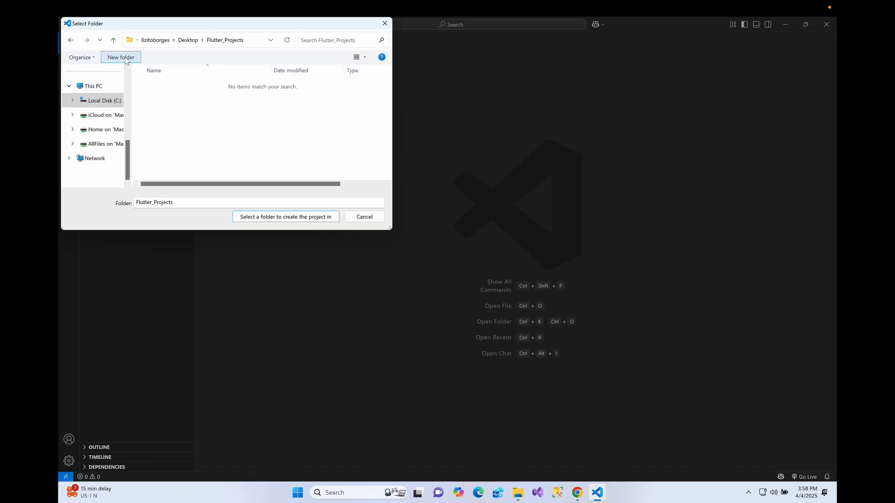
{"action": "type", "text": "F"}
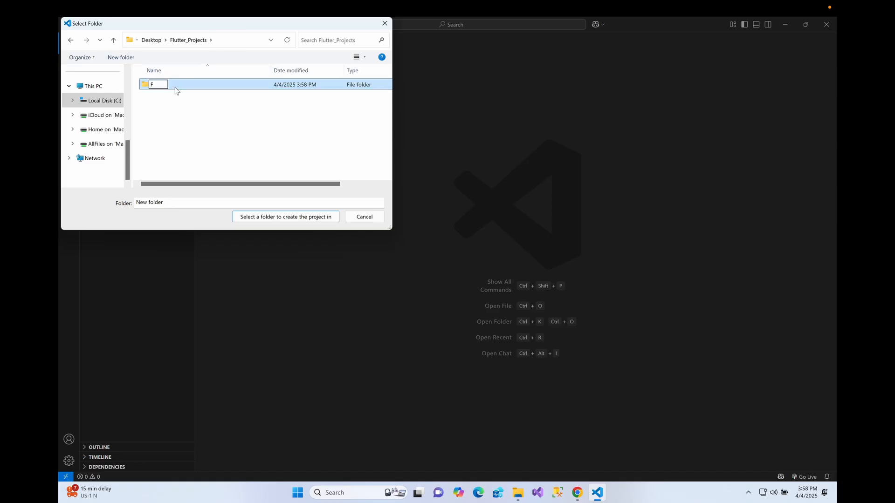
{"action": "type", "text": "irst"}
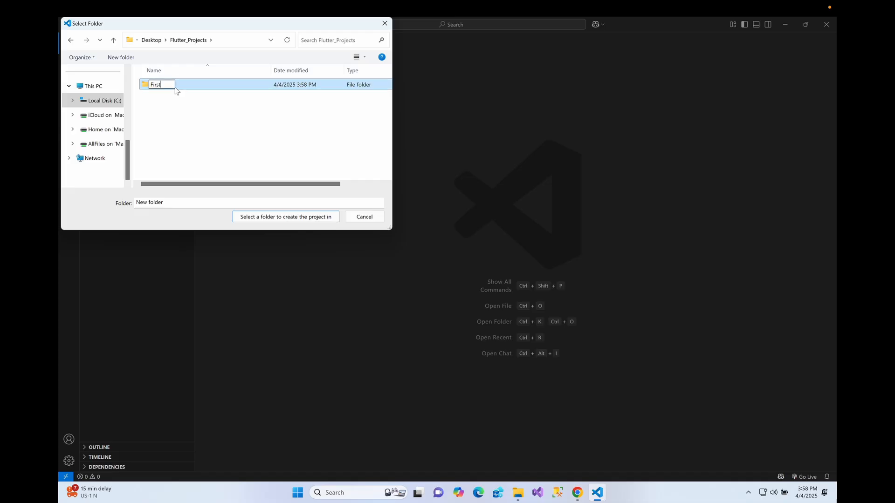
{"action": "type", "text": "_Flutter_aApp"}
{"action": "key", "text": "Return"}
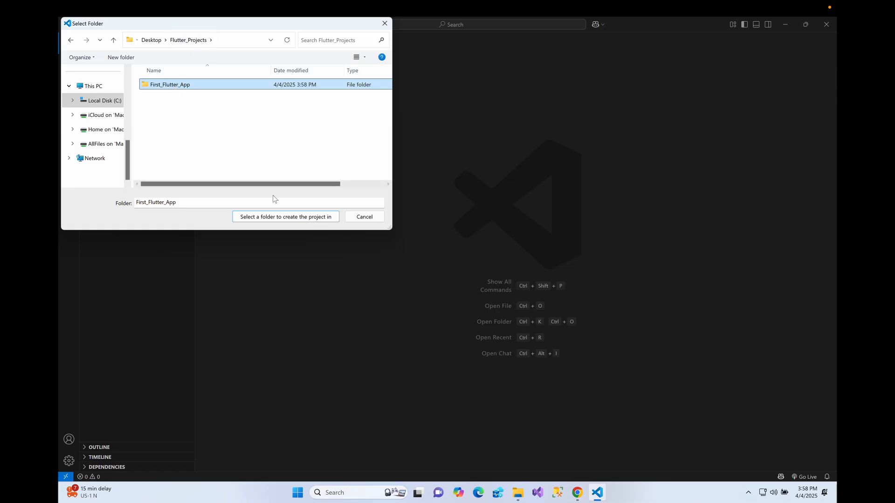
{"action": "left_click", "coordinate": [273, 218]}
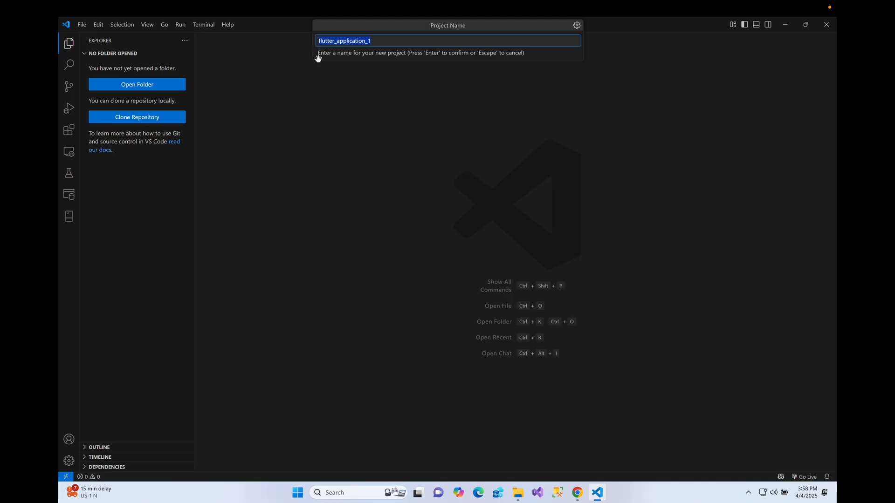
- Name the project flutter_first_app and create it
{"action": "left_click", "coordinate": [391, 42]}
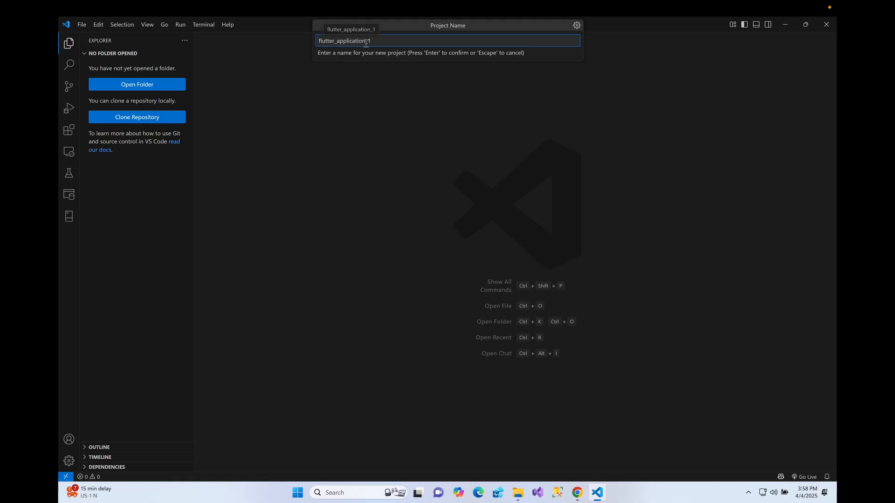
{"action": "left_click_drag", "start_coordinate": [366, 41], "coordinate": [337, 41]}
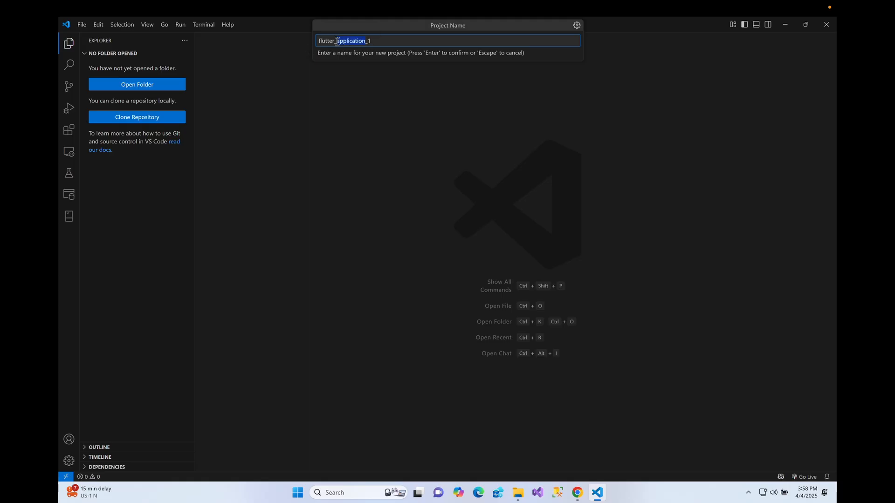
{"action": "type", "text": "first_"}
{"action": "key", "text": "Return"}
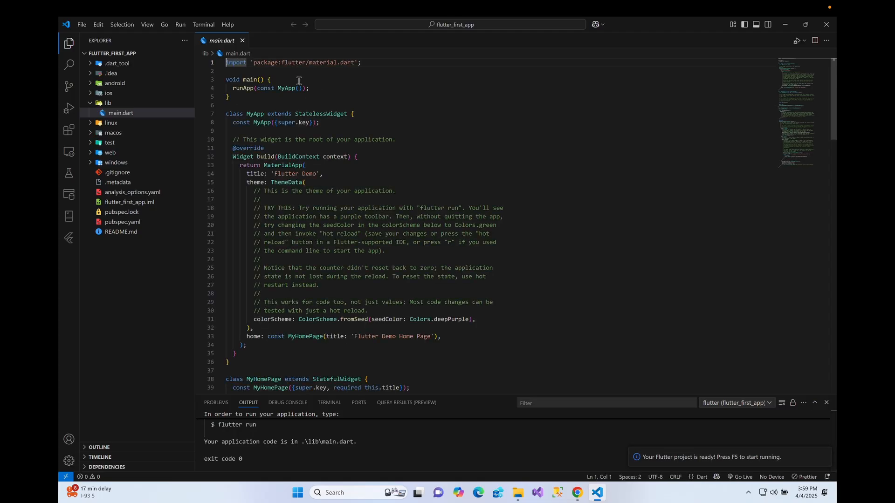
- Highlight the main() function while reviewing main.dart, and set Chrome as the device for the Flutter project
{"action": "scroll", "coordinate": [417, 160], "scroll_direction": "down", "scroll_amount": 1}
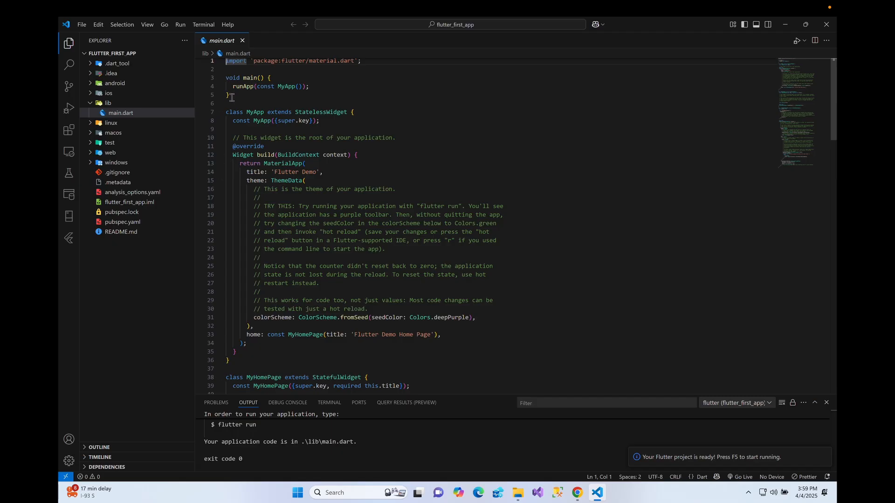
{"action": "left_click_drag", "start_coordinate": [232, 97], "coordinate": [220, 78]}
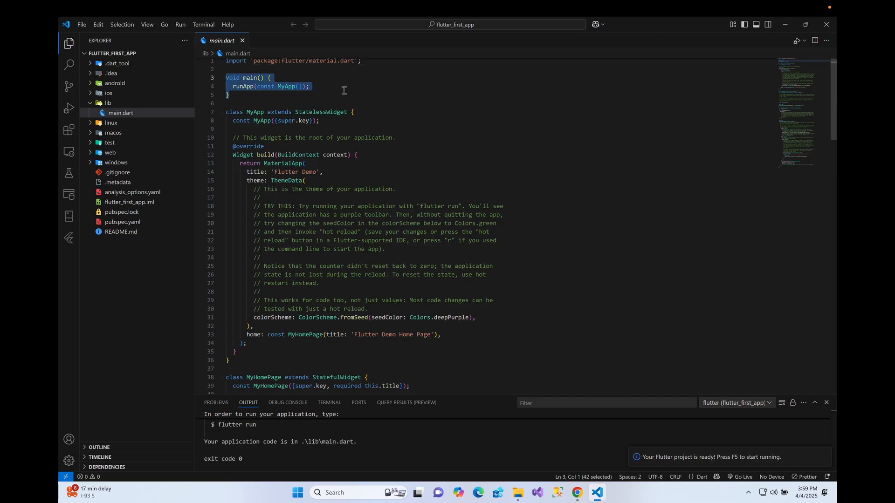
{"action": "scroll", "coordinate": [464, 123], "scroll_direction": "down", "scroll_amount": 5}
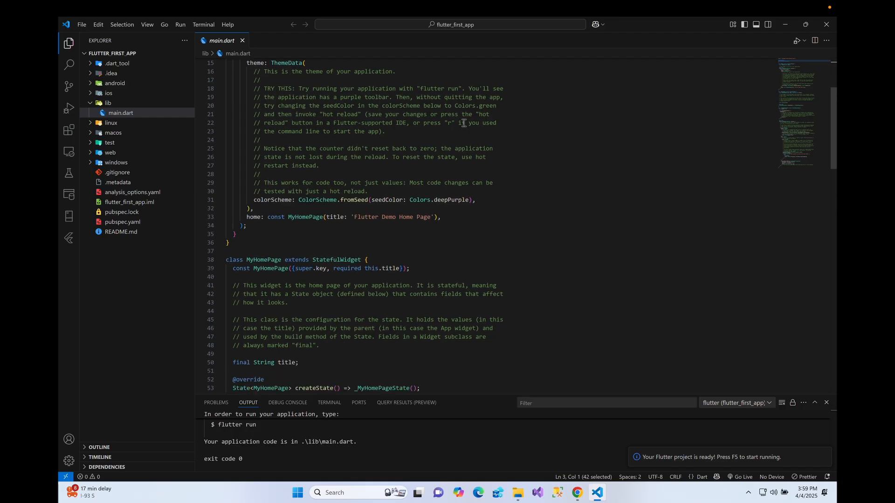
{"action": "scroll", "coordinate": [463, 123], "scroll_direction": "up", "scroll_amount": 4}
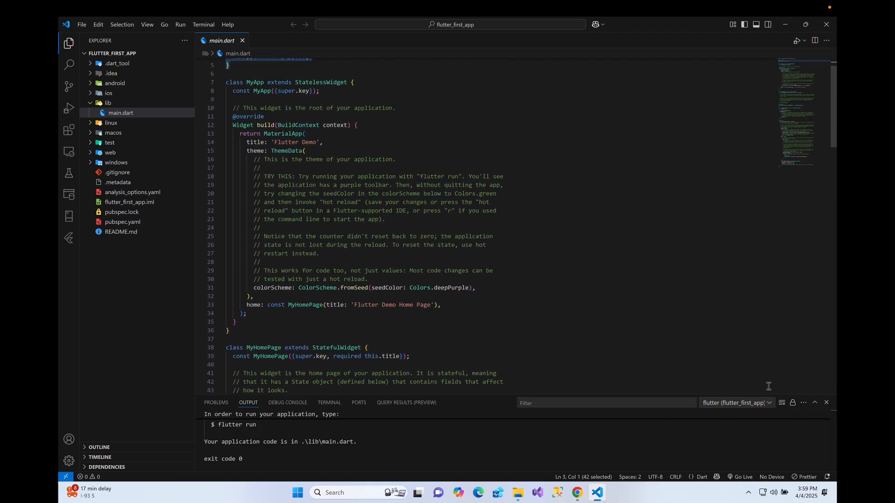
{"action": "left_click", "coordinate": [770, 477]}
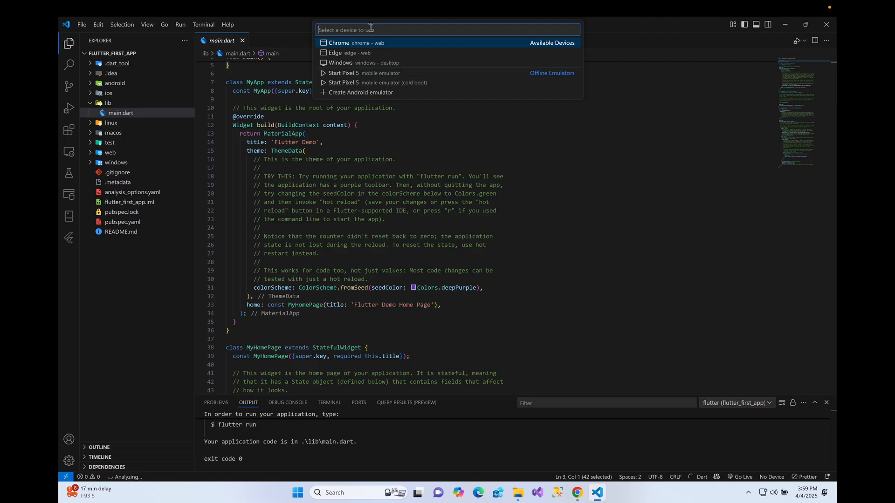
{"action": "left_click", "coordinate": [369, 43]}
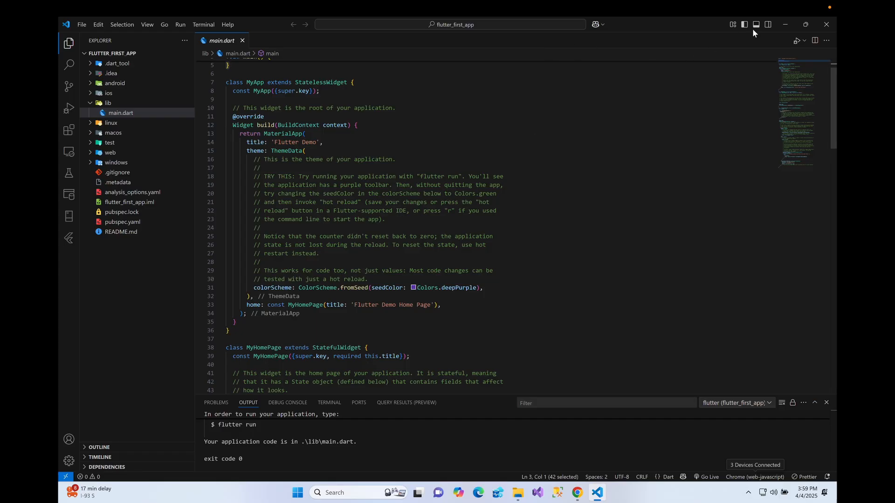
- Run the app without debugging and increment the counter twice on the Flutter demo page in Chrome
{"action": "left_click", "coordinate": [805, 42]}
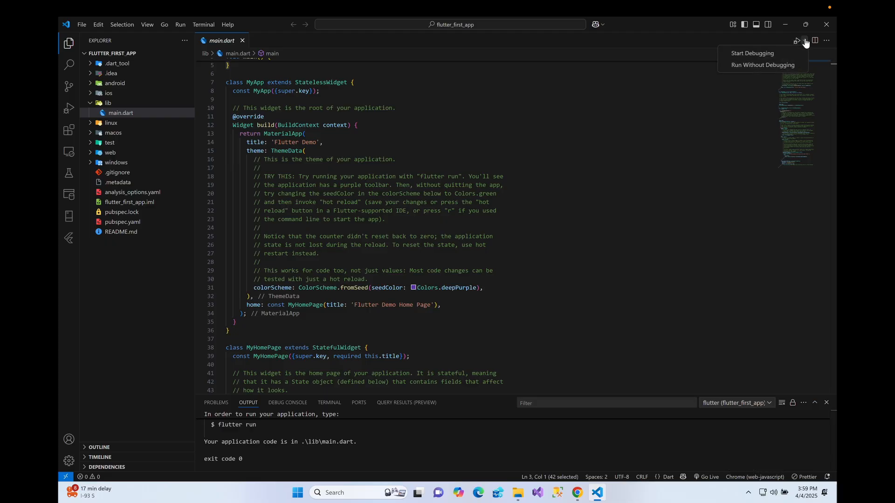
{"action": "left_click", "coordinate": [768, 66]}
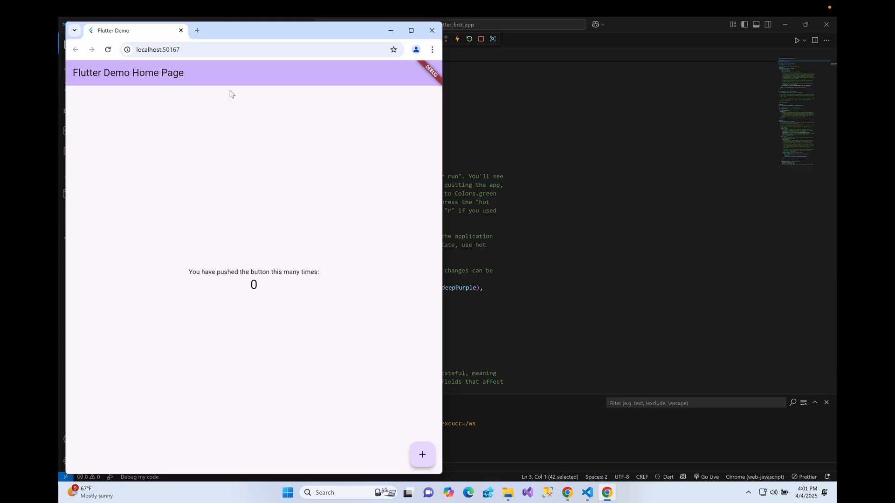
{"action": "left_click", "coordinate": [422, 455]}
{"action": "left_click", "coordinate": [423, 455]}
- Switch back to Visual Studio Code and fold the MyApp, MyHomePage and _MyHomePageState classes in main.dart
{"action": "left_click", "coordinate": [663, 237]}
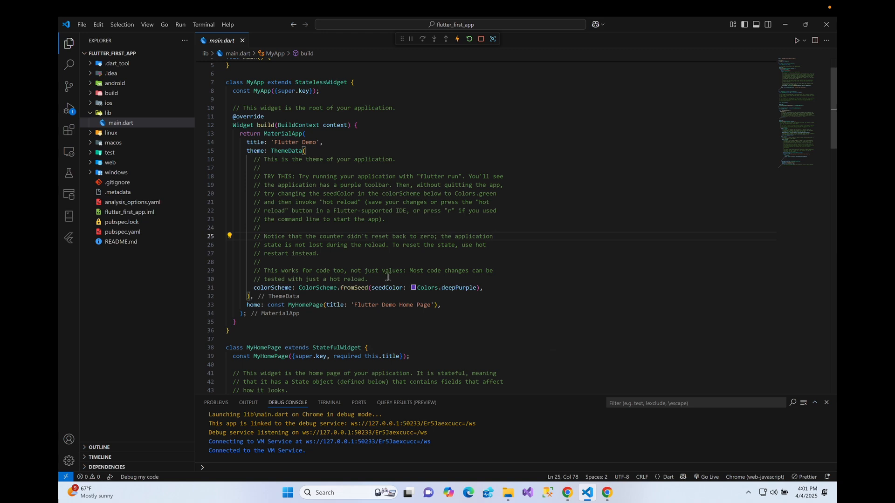
{"action": "left_click", "coordinate": [250, 160]}
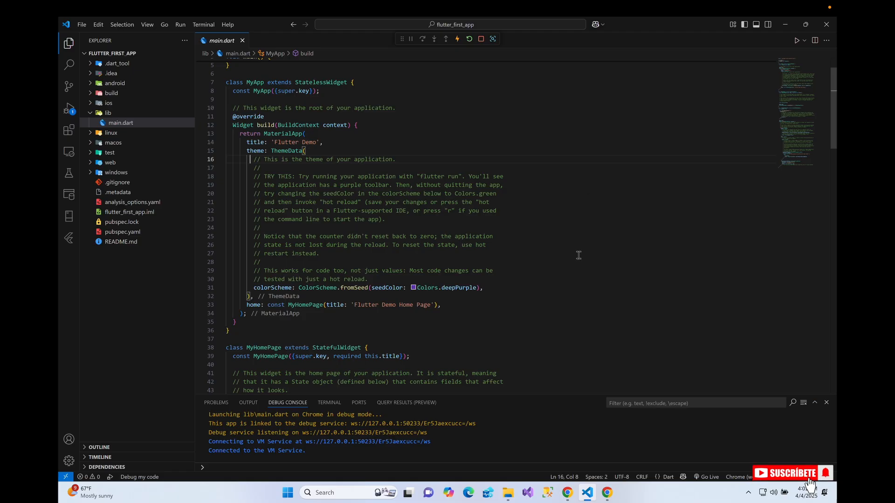
{"action": "left_click", "coordinate": [221, 156]}
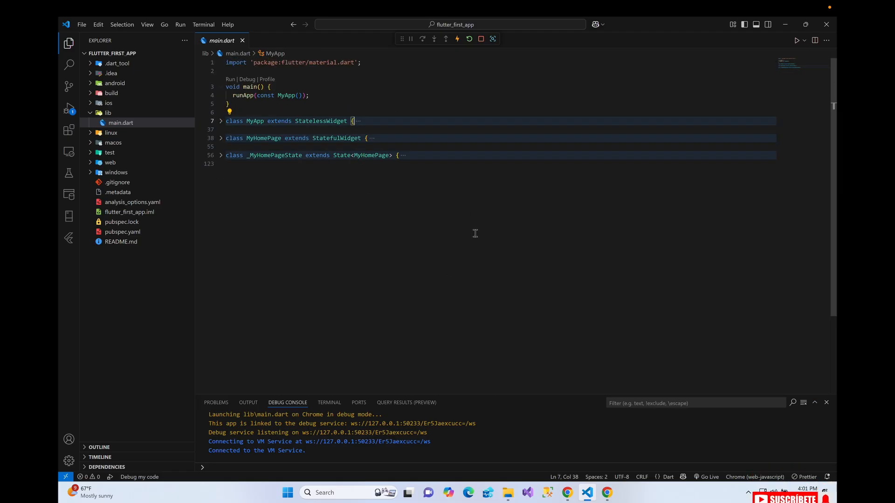